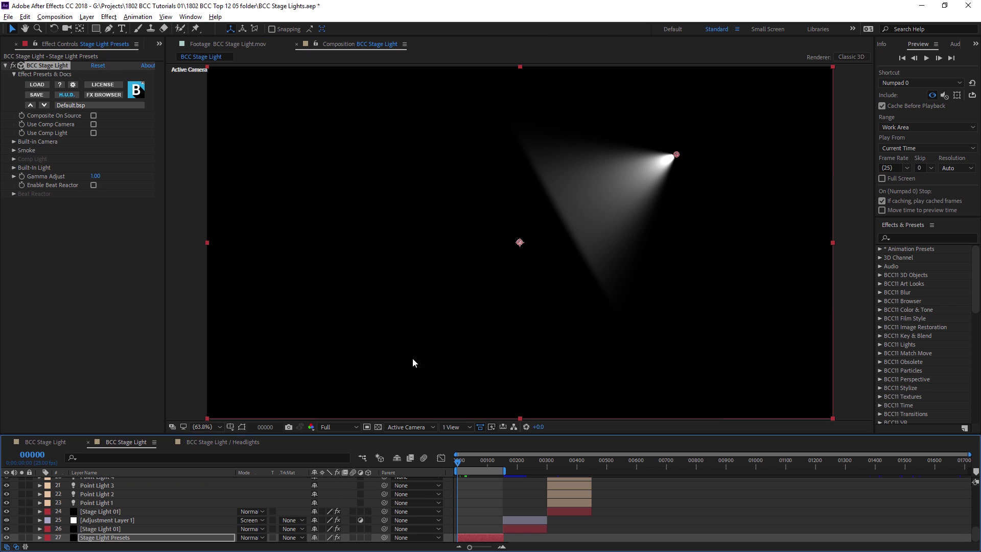
- Try the white smoky spotlight preset, load the blue triple-spotlight preset, and move two light spheres lower
left_click(136, 105)
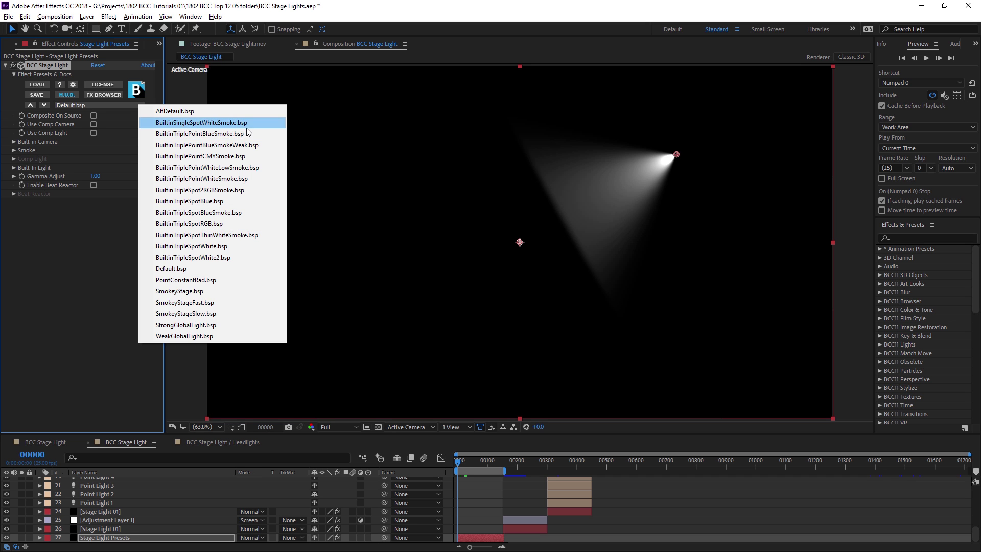
left_click(222, 125)
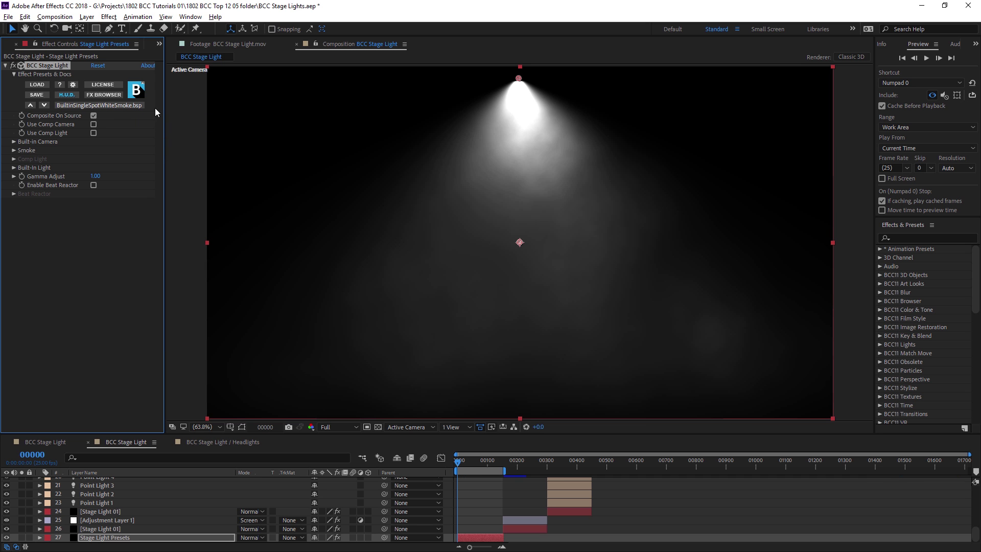
left_click(127, 106)
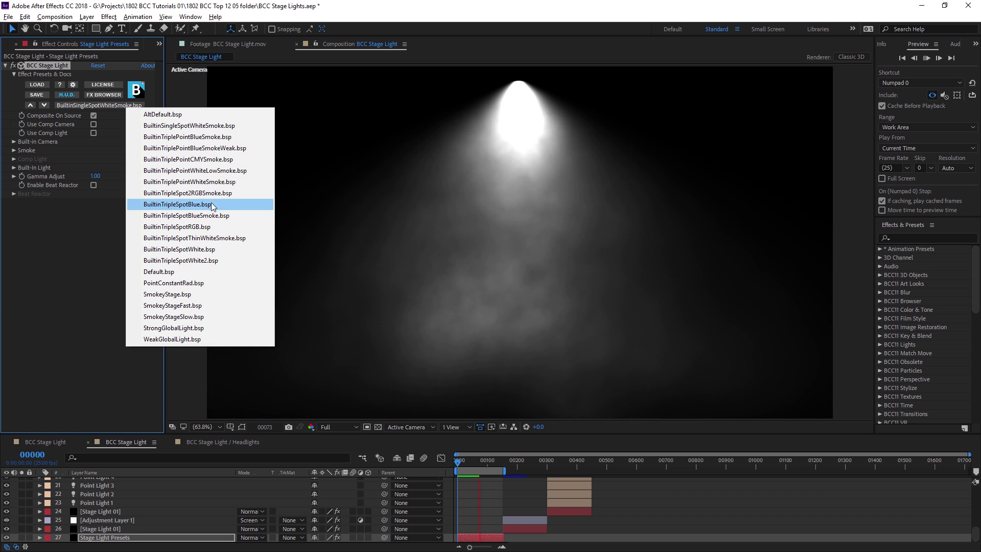
left_click(213, 205)
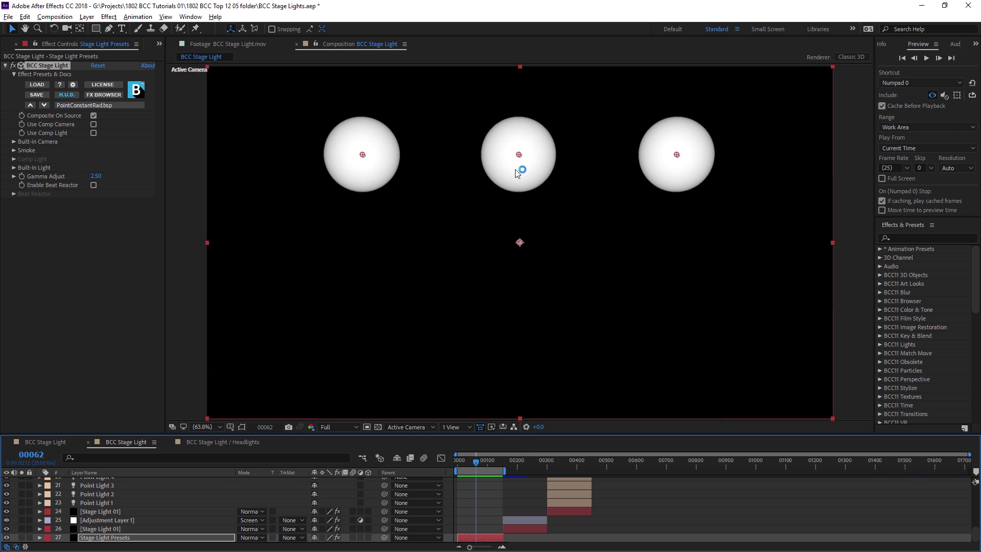
left_click_drag(517, 157, 419, 292)
left_click_drag(676, 154, 606, 334)
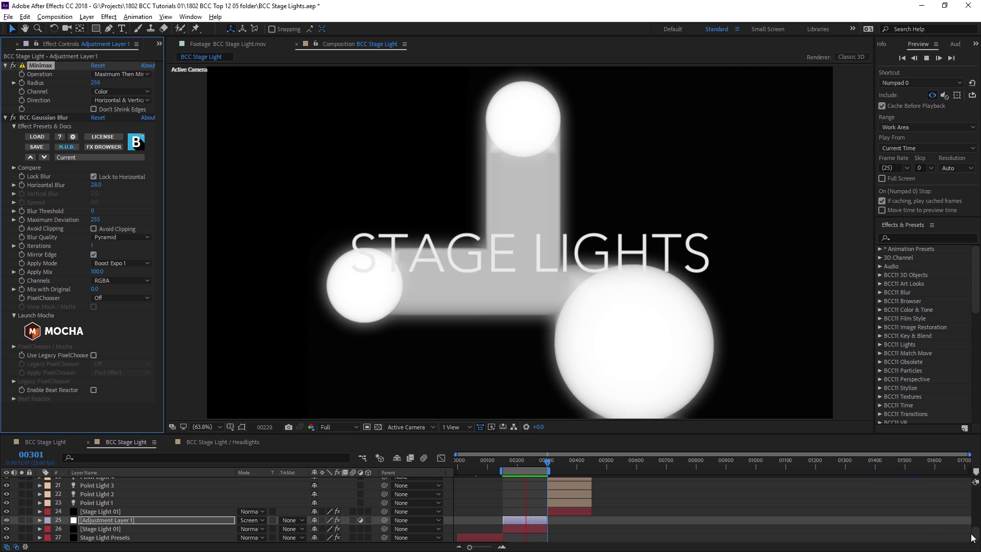
- Stop playback and enable Use Comp Light under Built-In Light, then preview other frames
key("space")
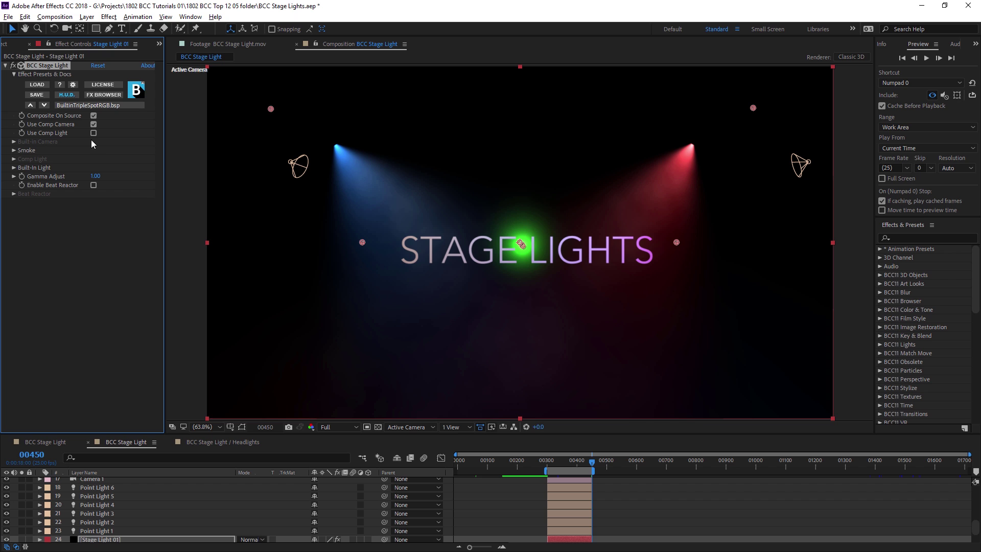
left_click(14, 168)
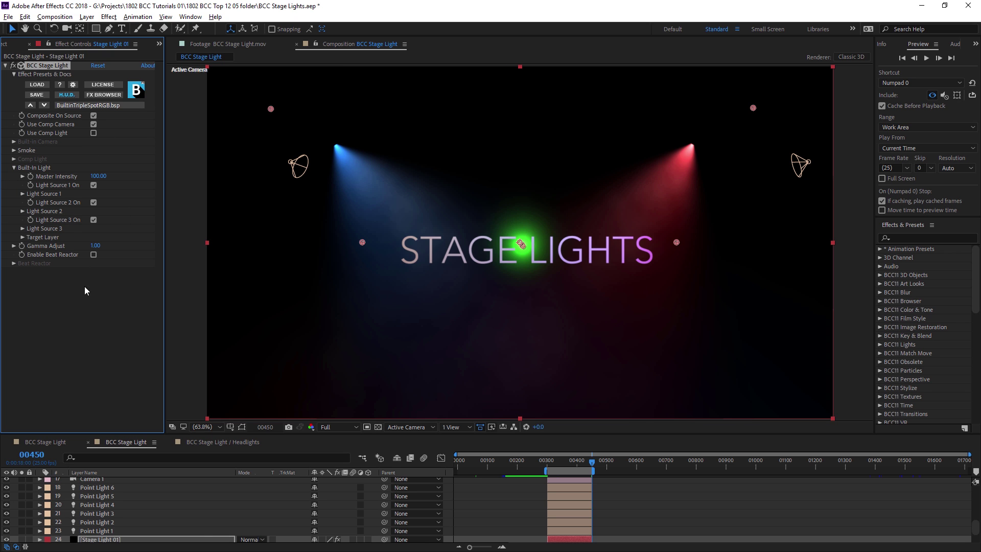
left_click(93, 133)
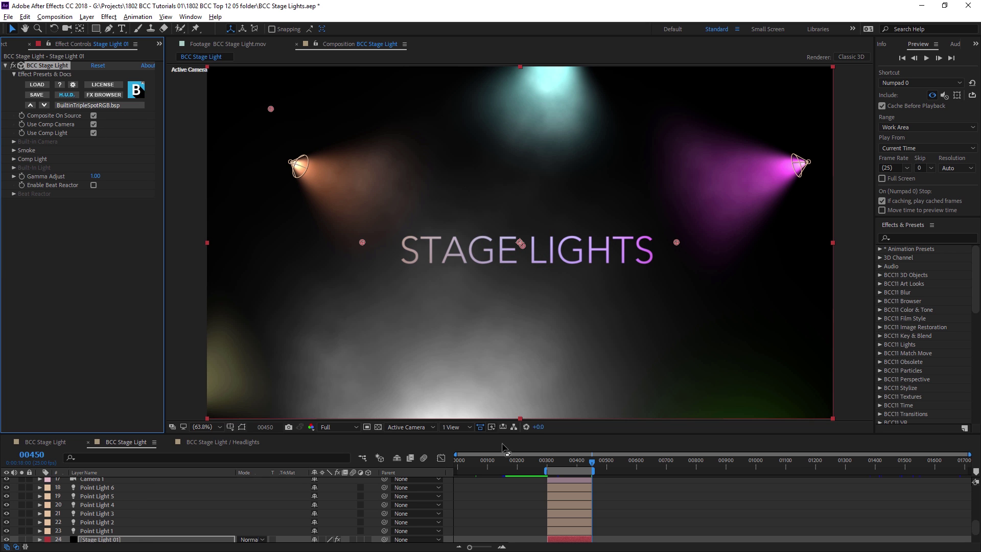
left_click_drag(554, 465, 574, 466)
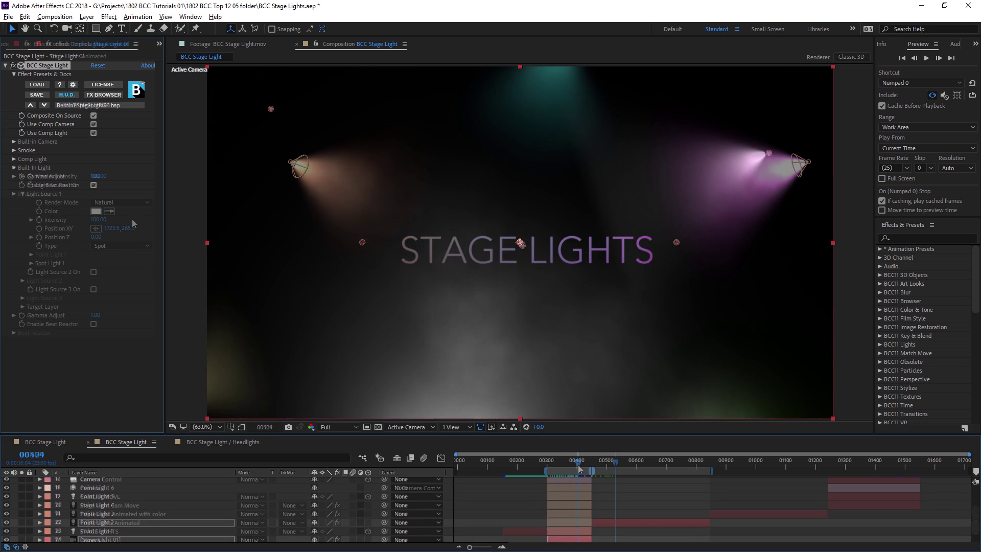
- Compare Strong, Linear and Weak render modes for Light Source 1, ending on Natural
left_click(135, 202)
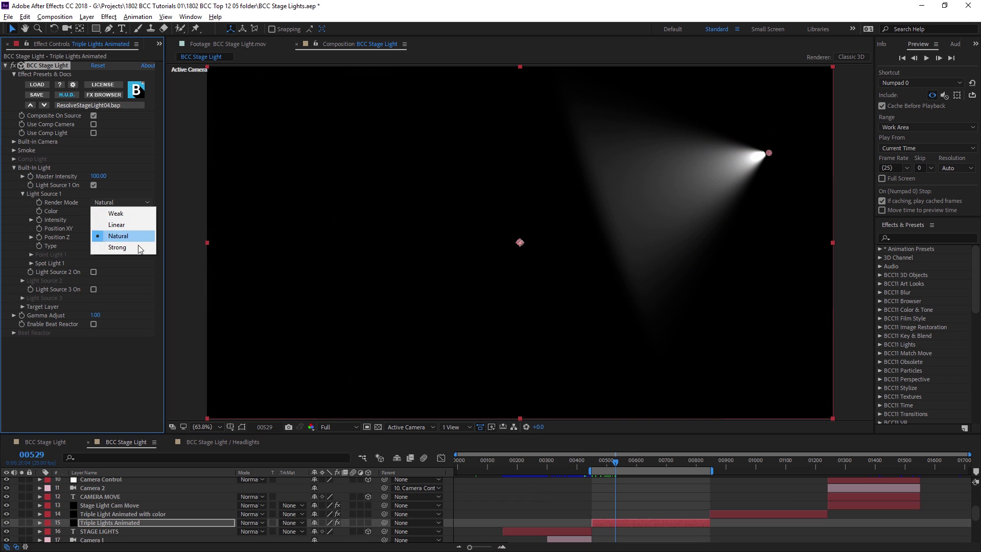
left_click(139, 248)
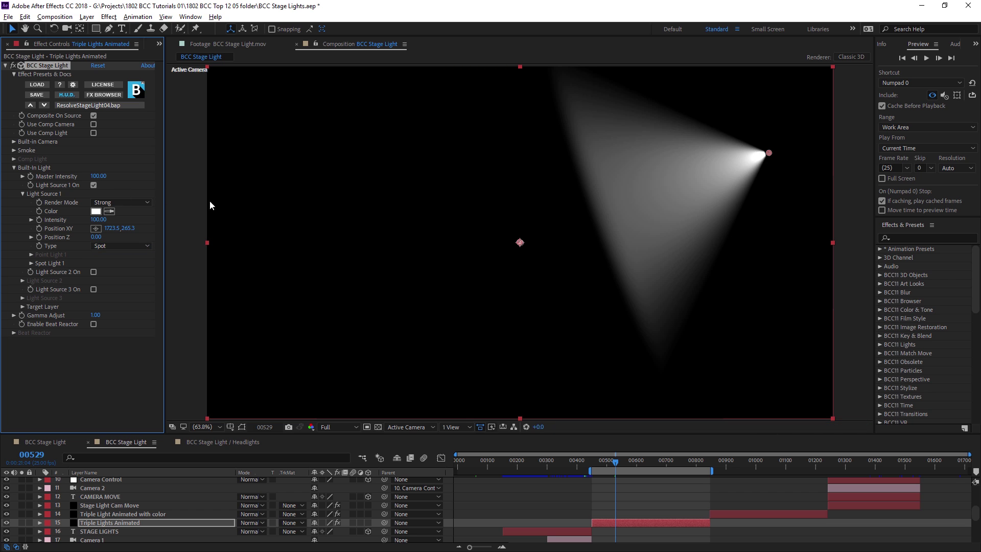
left_click(127, 204)
left_click(132, 226)
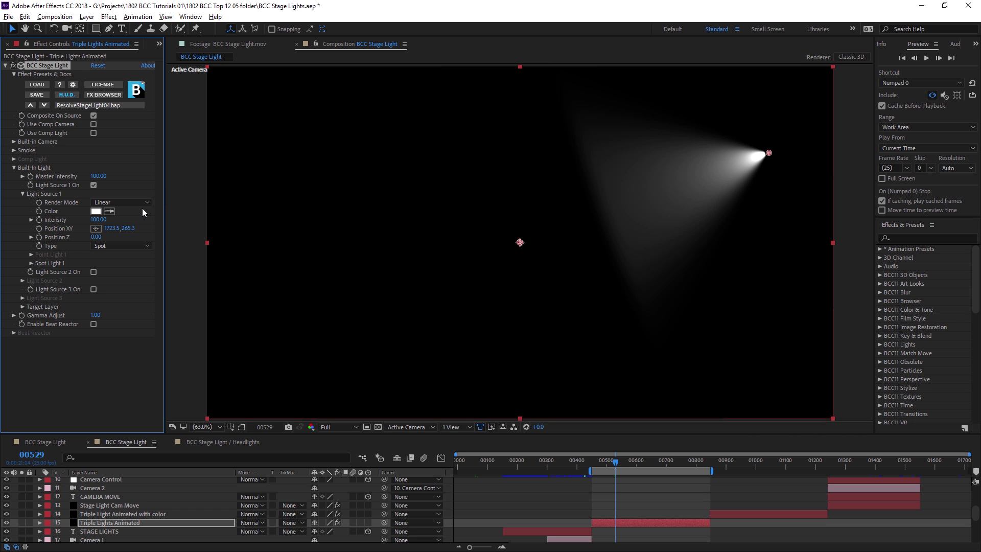
left_click(140, 203)
left_click(137, 213)
left_click(141, 202)
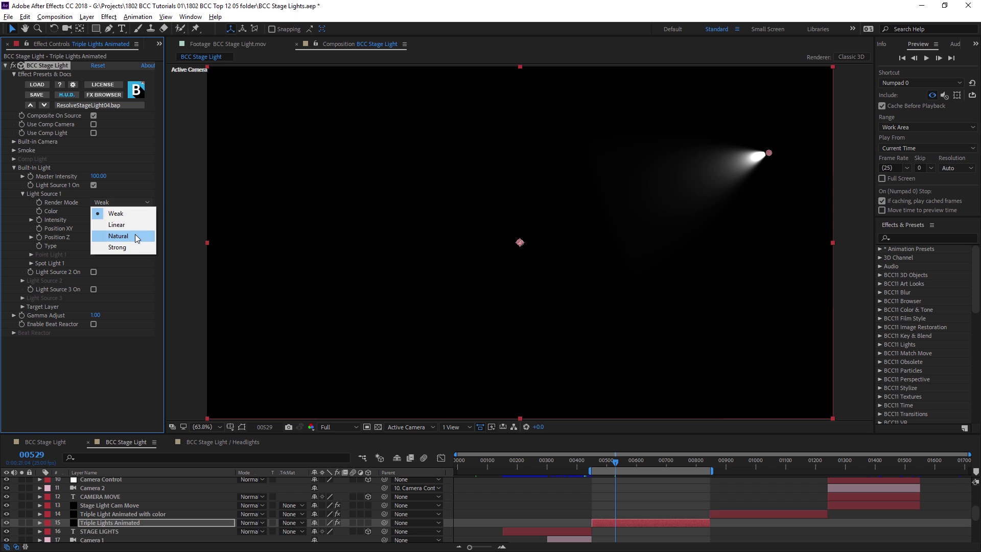
left_click(136, 236)
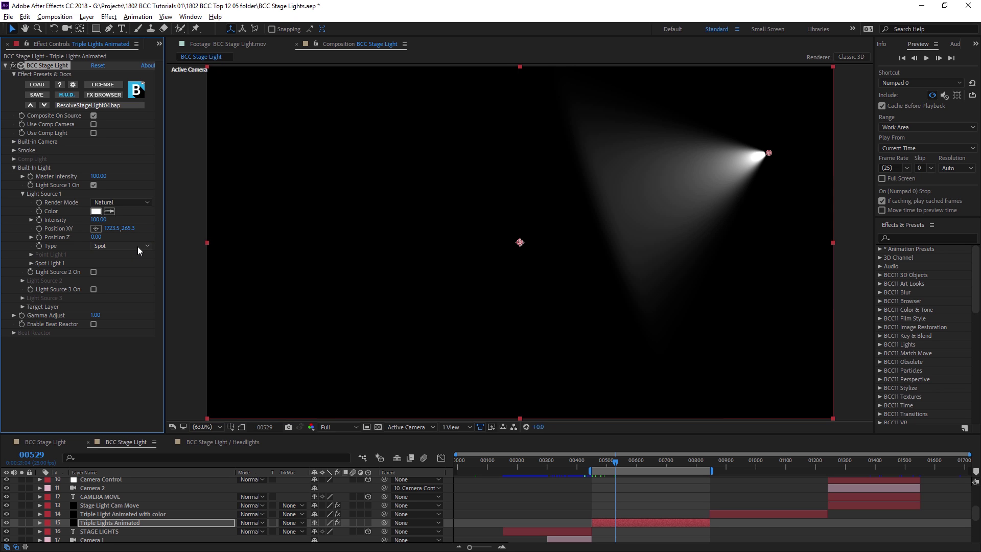
- Change Light Source 1 from spot to point light and raise its intensity to 493
left_click(144, 247)
left_click(118, 280)
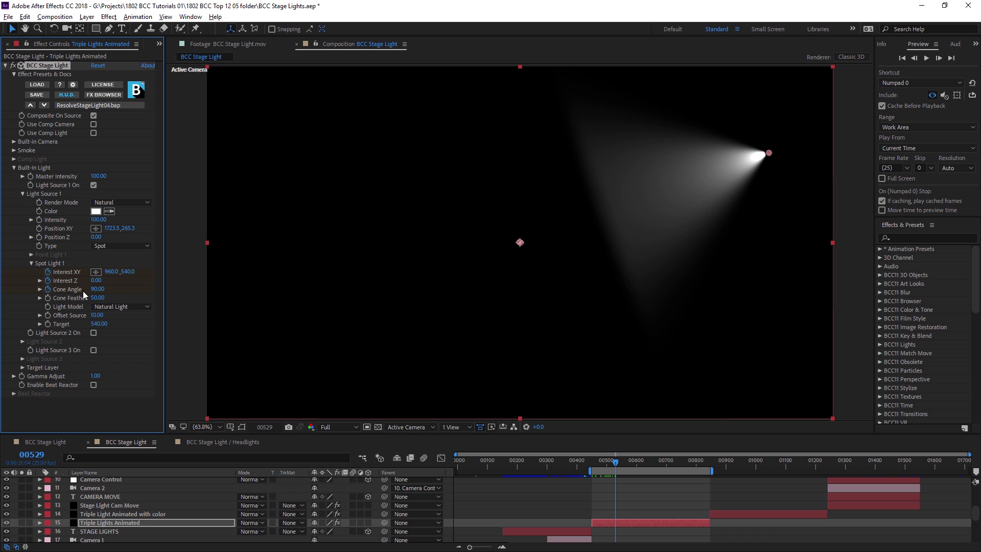
left_click(133, 246)
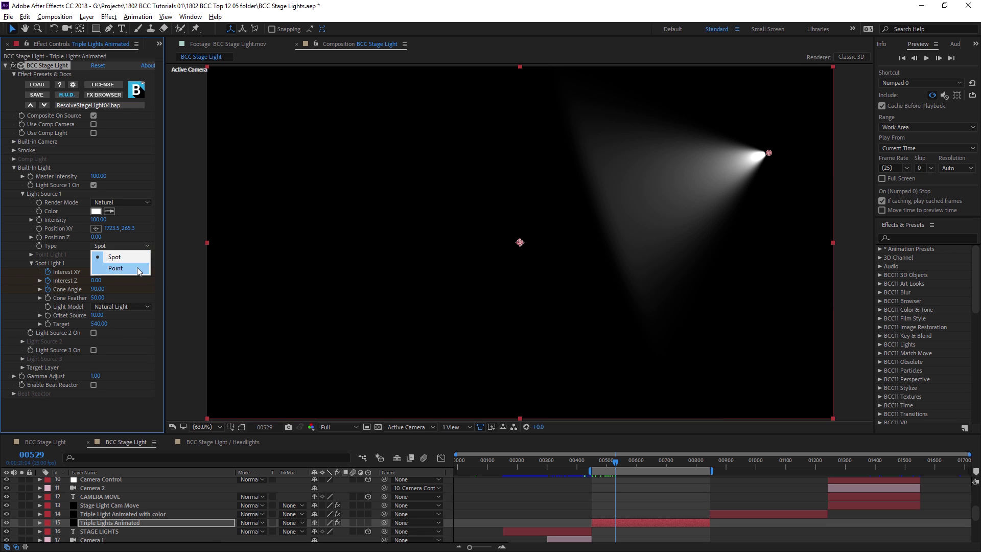
left_click(139, 269)
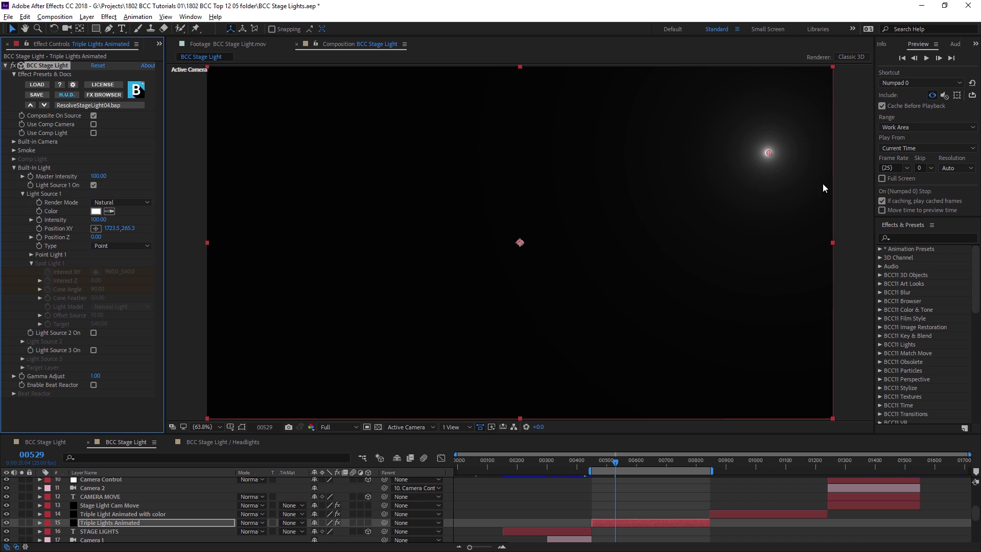
left_click_drag(776, 153, 713, 159)
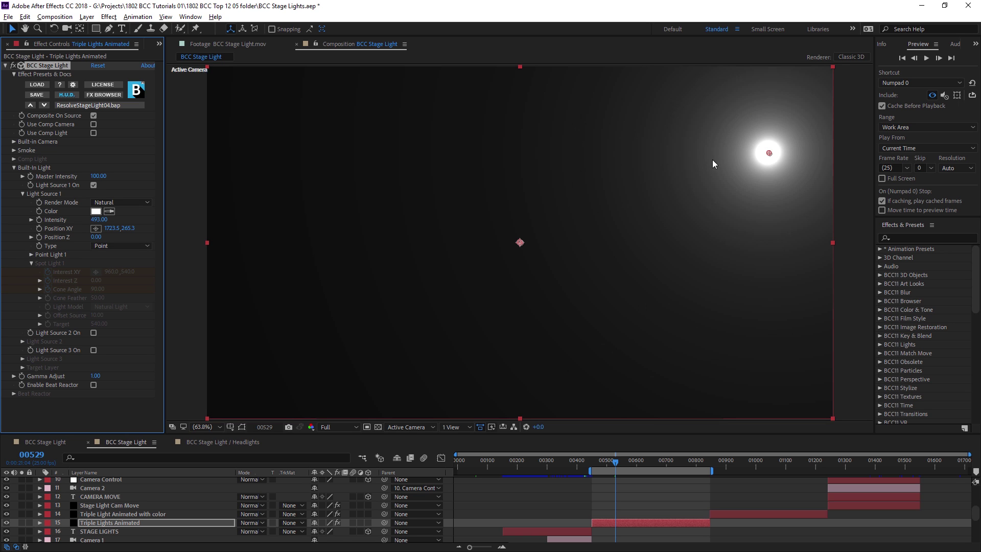
- Undo the intensity change, re-aim a spotlight, and move the green and red lights toward the others
key("ctrl+z")
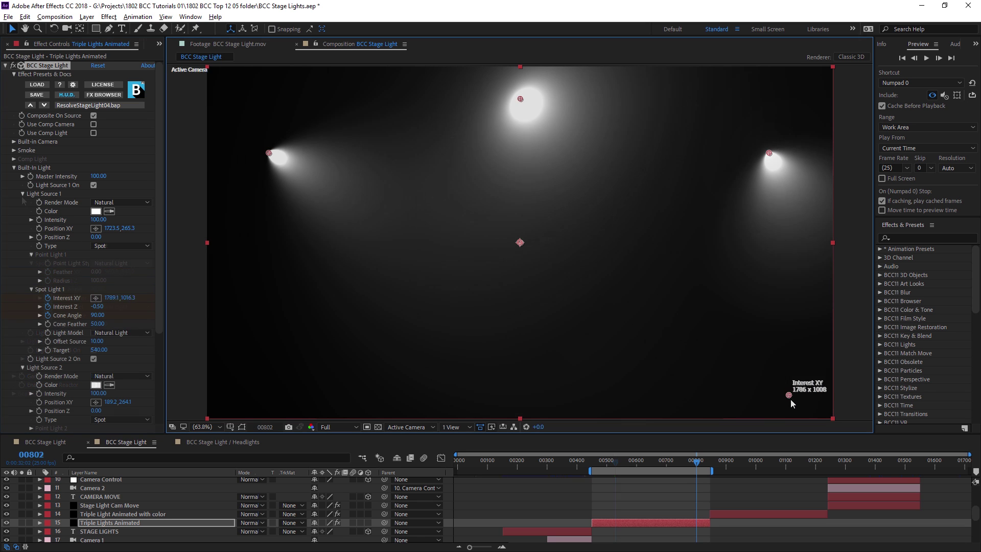
left_click_drag(790, 399, 728, 339)
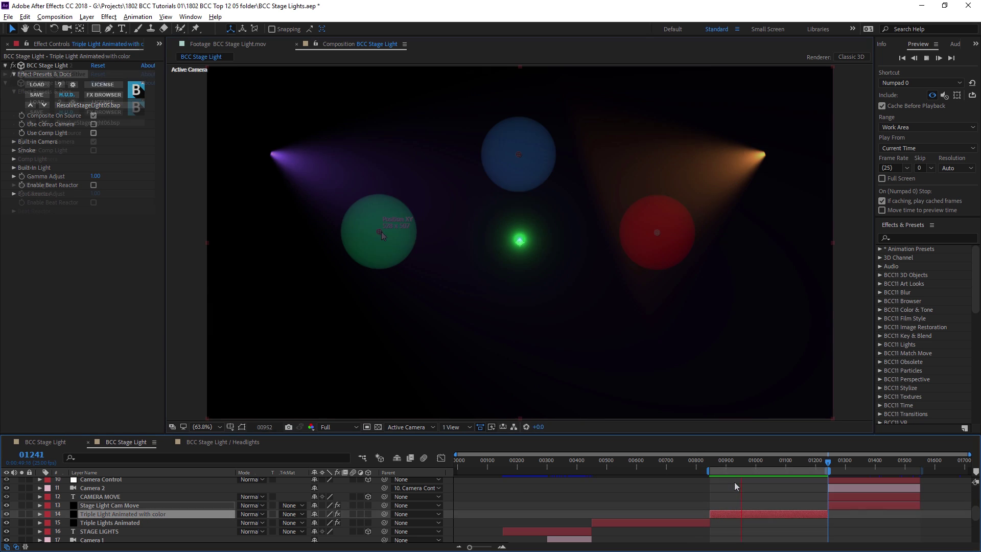
left_click_drag(381, 231, 494, 197)
left_click_drag(657, 234, 539, 193)
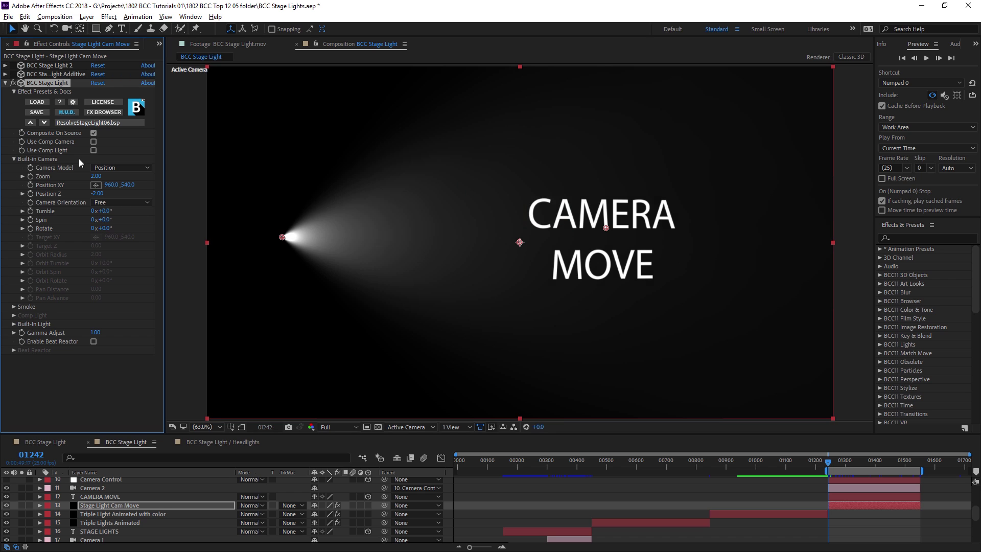
- Try the Orbit camera model with a 15-degree spin, then return to Position mode and swing the light away
left_click(139, 167)
left_click(139, 190)
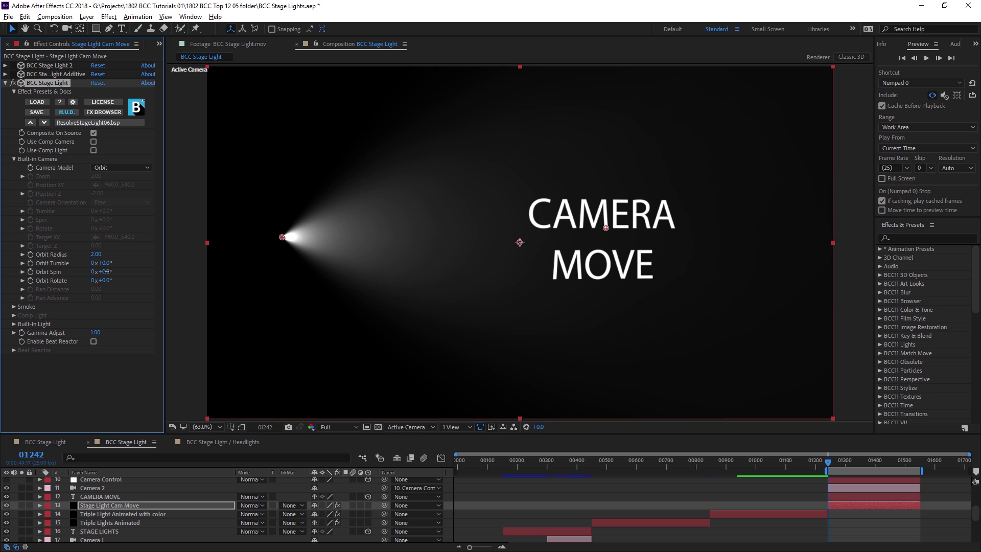
mouse_move(105, 272)
left_mouse_down()
mouse_move(123, 271)
mouse_move(112, 271)
left_mouse_up()
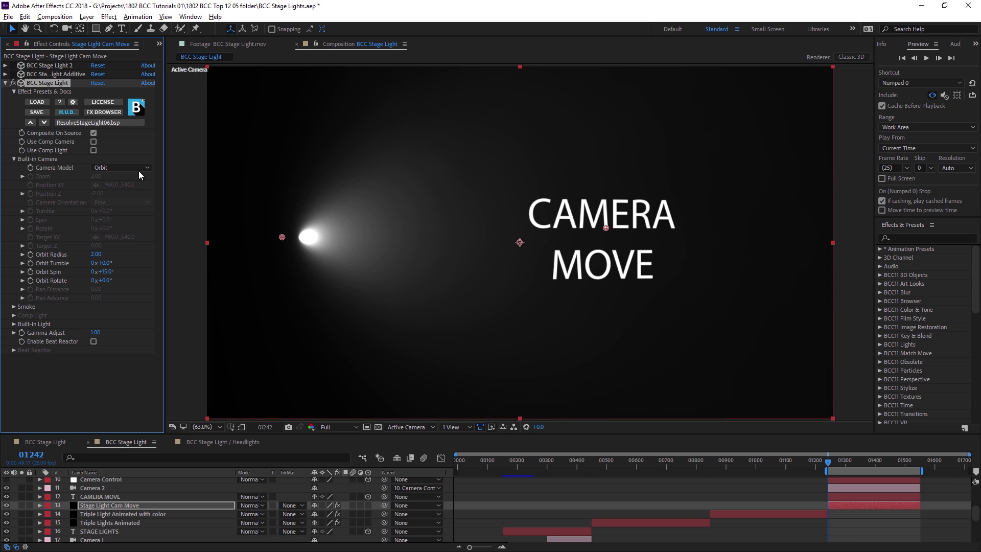
left_click(139, 168)
left_click(139, 182)
left_click_drag(106, 220, 101, 219)
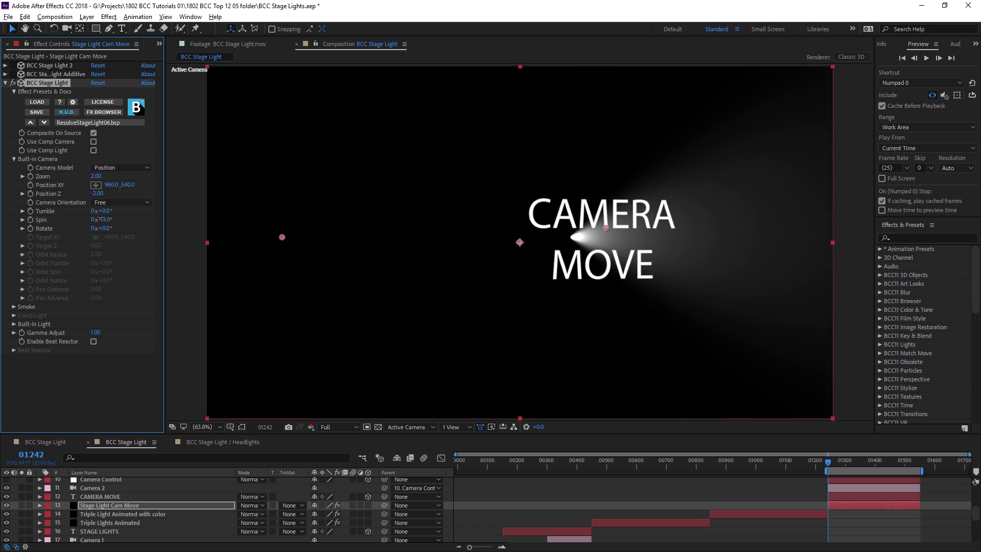
- Collapse Built-in Camera, enable Use Comp Camera, and preview later in the shot
left_click(98, 157)
left_click(93, 142)
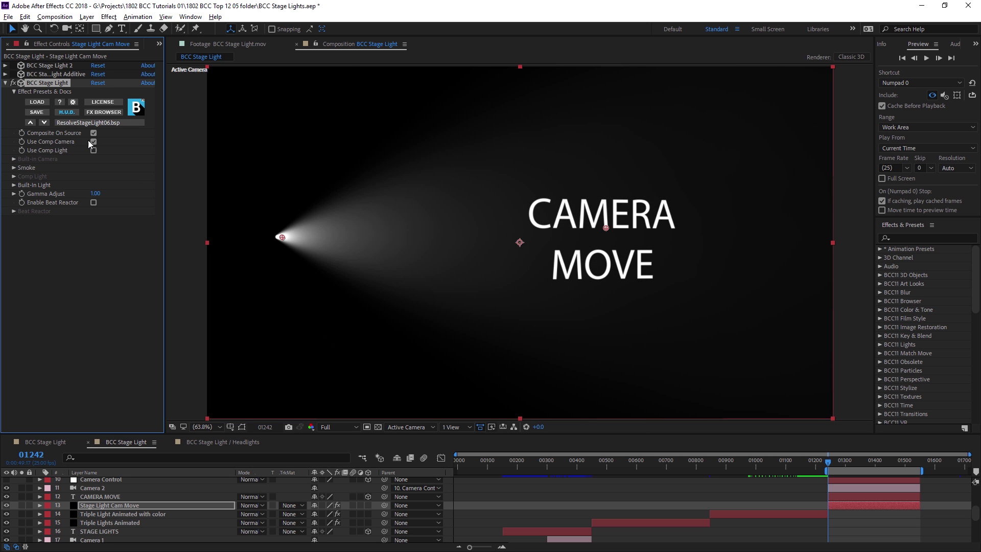
mouse_move(859, 463)
left_mouse_down()
mouse_move(847, 463)
mouse_move(894, 463)
mouse_move(864, 464)
left_mouse_up()
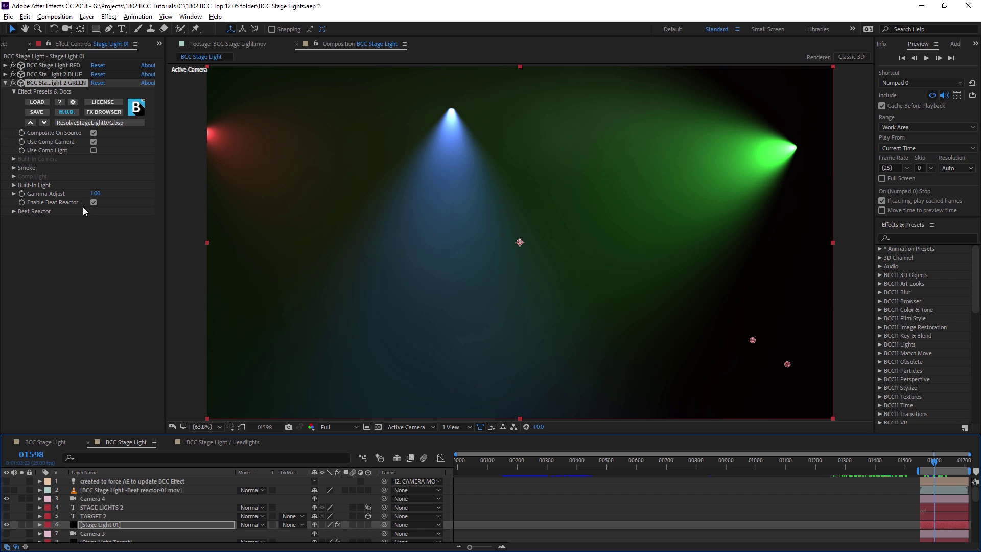
- Set Beat Reactor's Show Graph to Yes and resize the audio sampling box
left_click(13, 211)
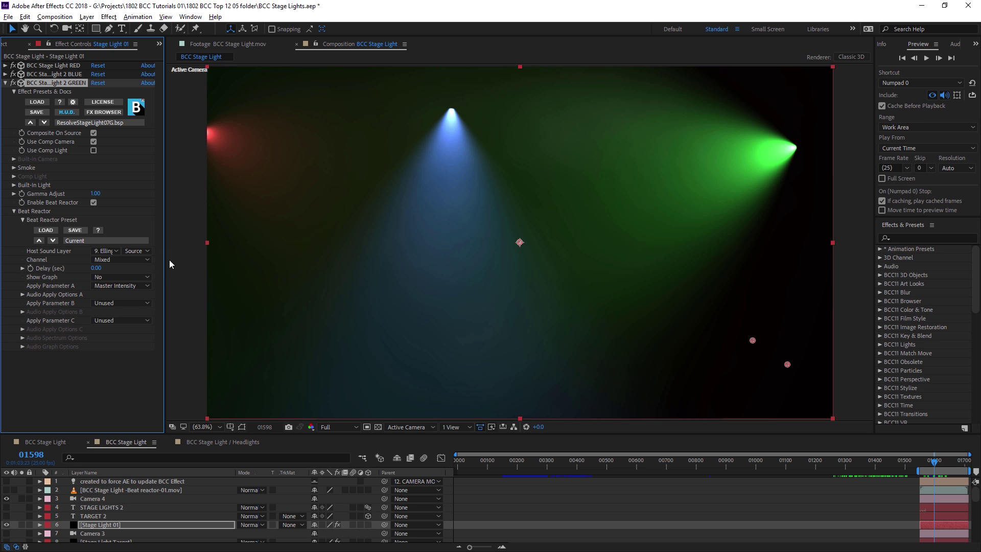
left_click(121, 277)
left_click(100, 289)
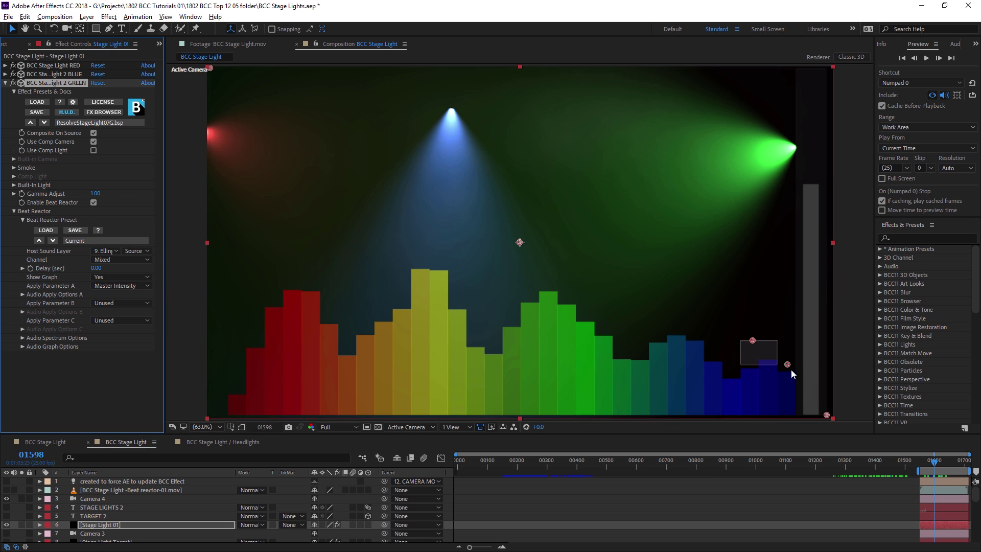
mouse_move(788, 368)
left_mouse_down()
mouse_move(789, 380)
mouse_move(784, 369)
mouse_move(779, 377)
left_mouse_up()
- Keep Master Intensity as Apply Parameter A and preview the beat-reactive lights
left_click(123, 286)
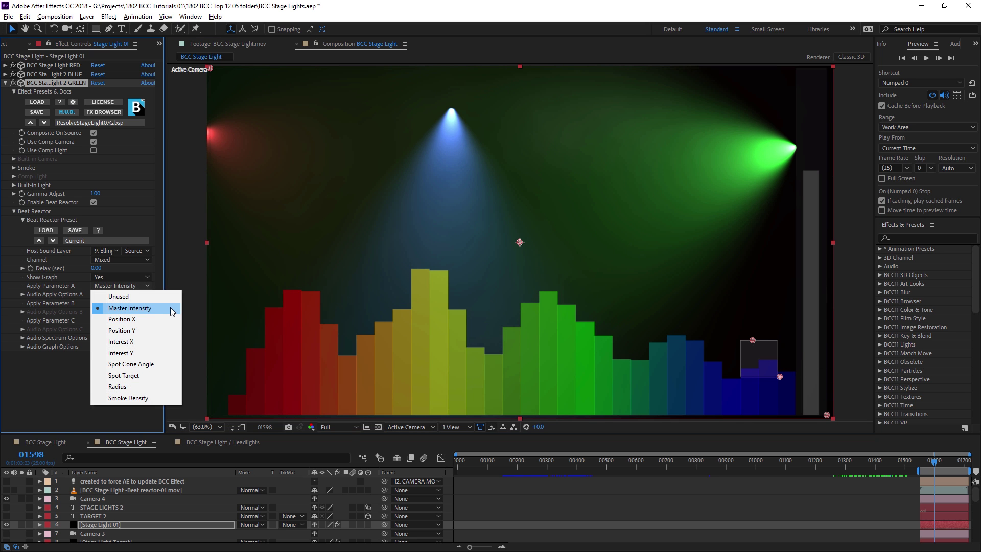
left_click(156, 308)
key("space")
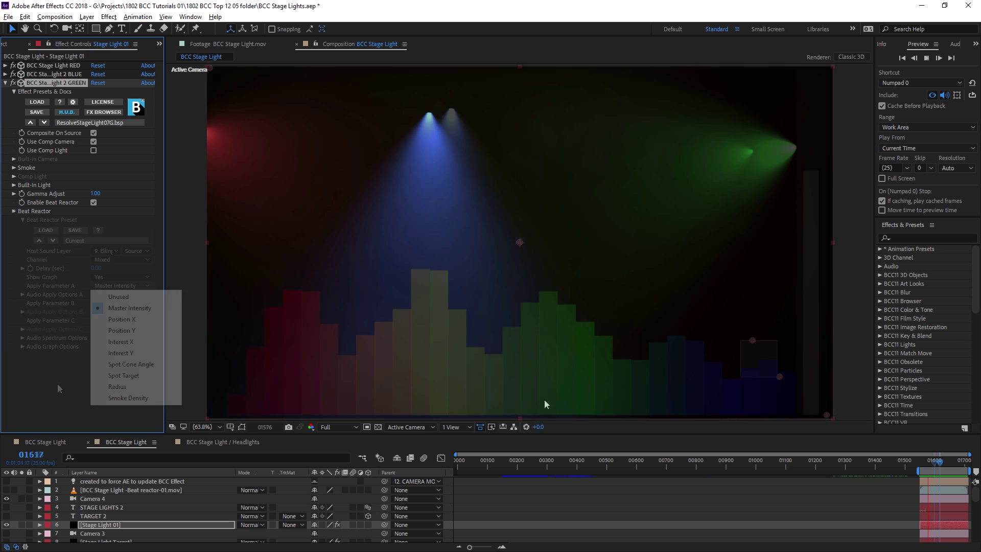